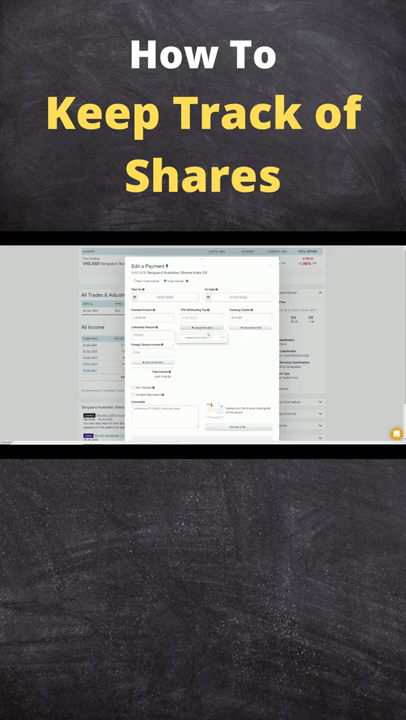
- Add an extra tax component field to the Vanguard Australian Shares ETF payment via 'Add component'
click(222, 339)
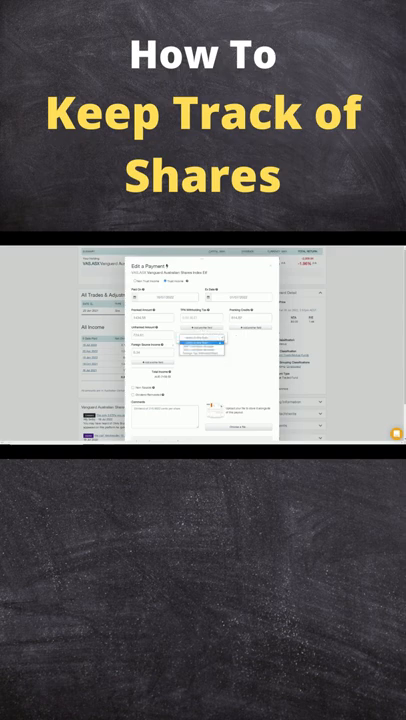
click(202, 345)
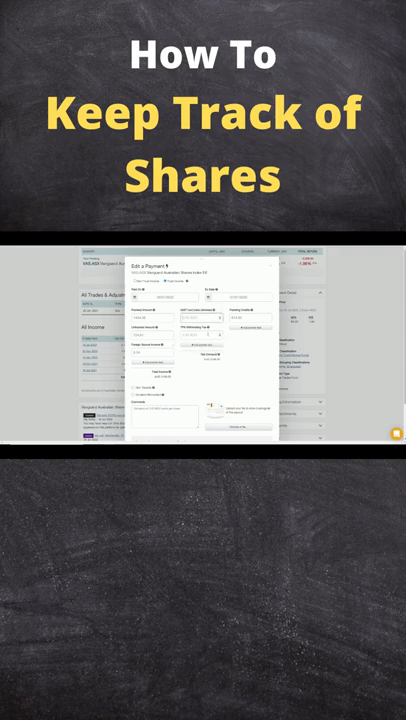